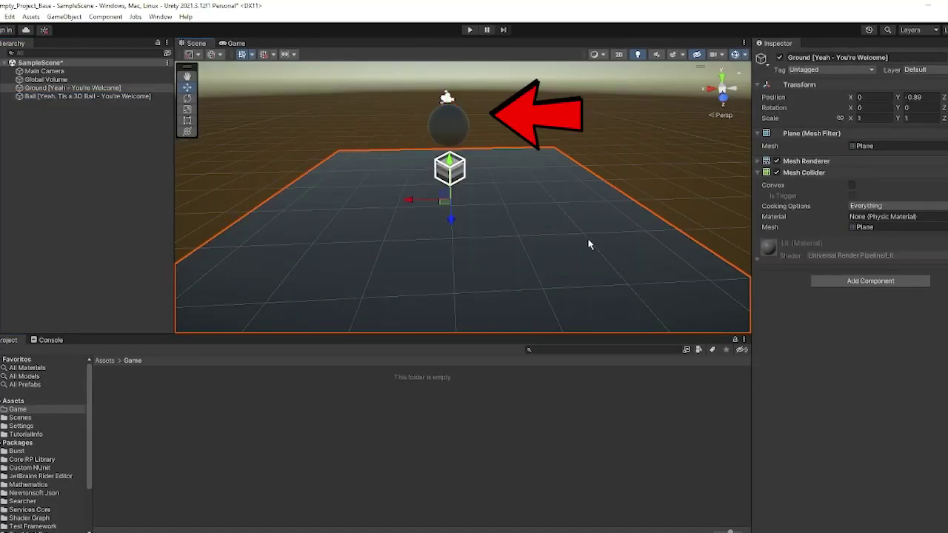
# Examine the collider components on the ball and the ground, and test the scene in Play mode.
pyautogui.click(448, 124)
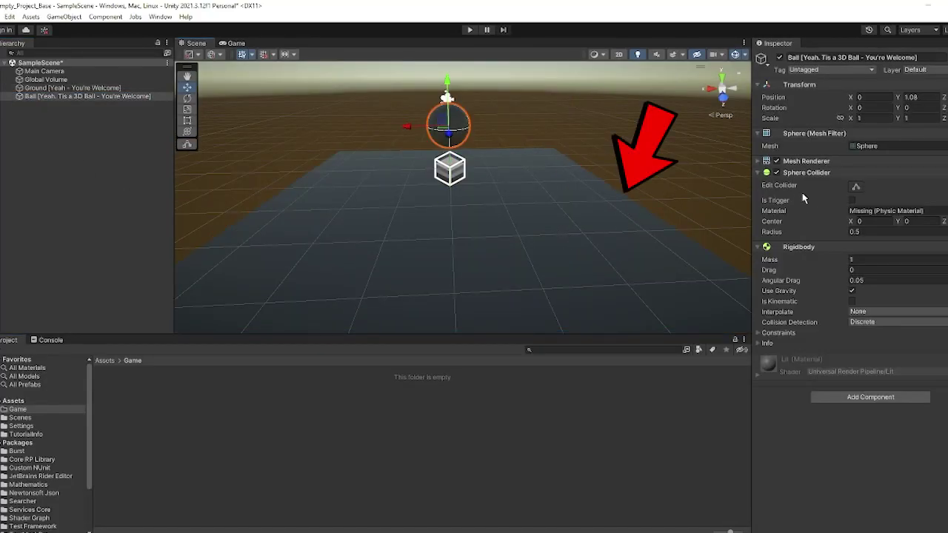
pyautogui.click(554, 239)
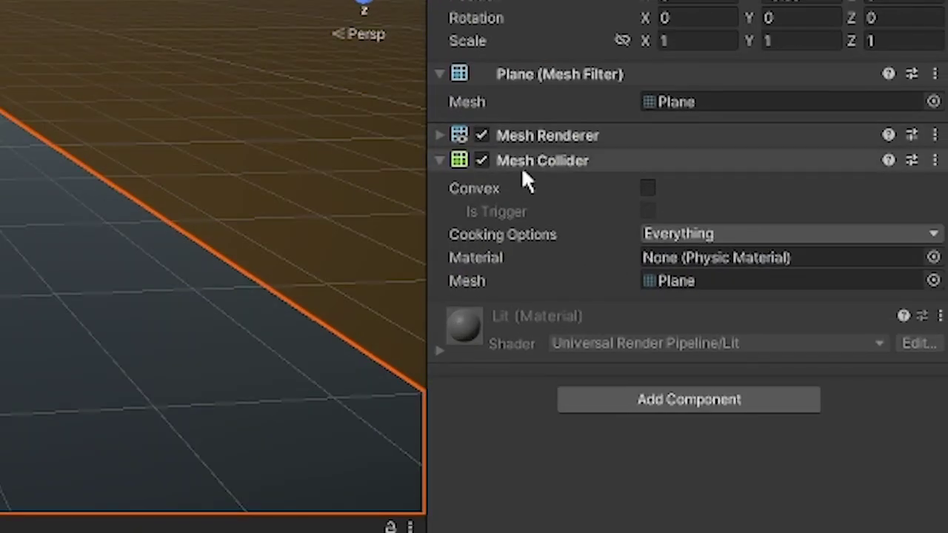
pyautogui.rightClick(793, 176)
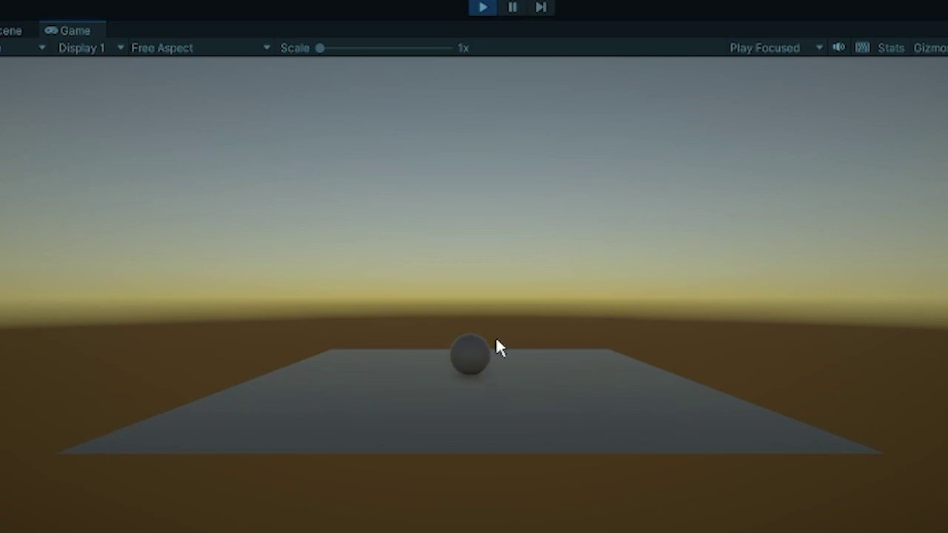
pyautogui.click(480, 7)
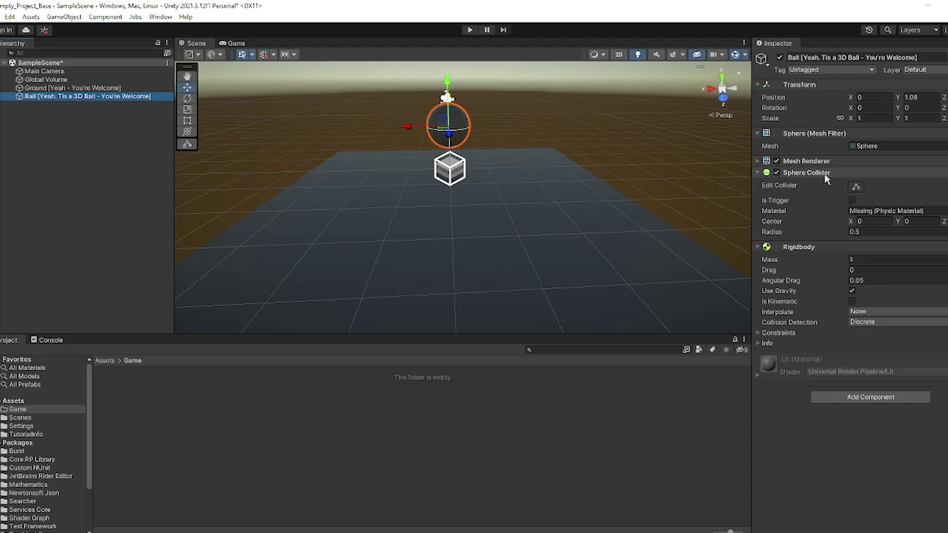
pyautogui.click(679, 186)
pyautogui.click(449, 126)
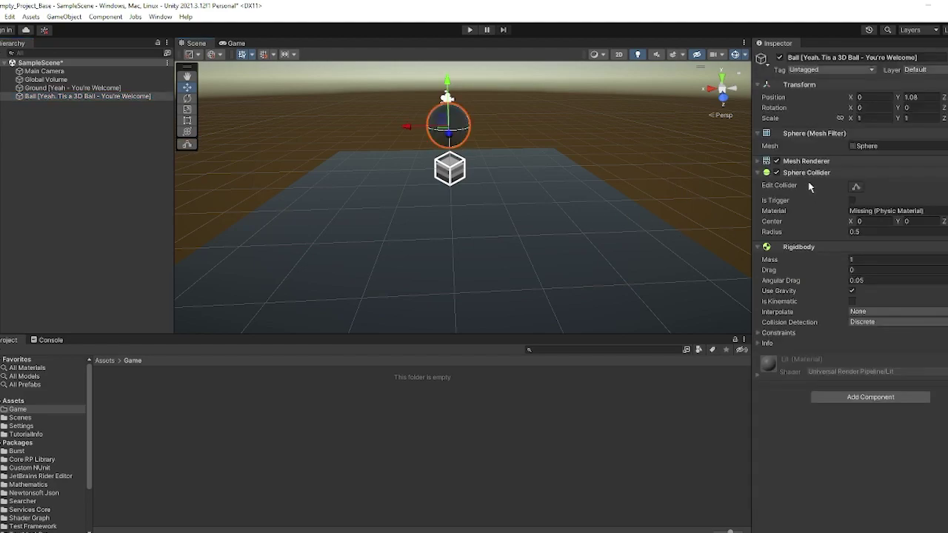
pyautogui.click(546, 225)
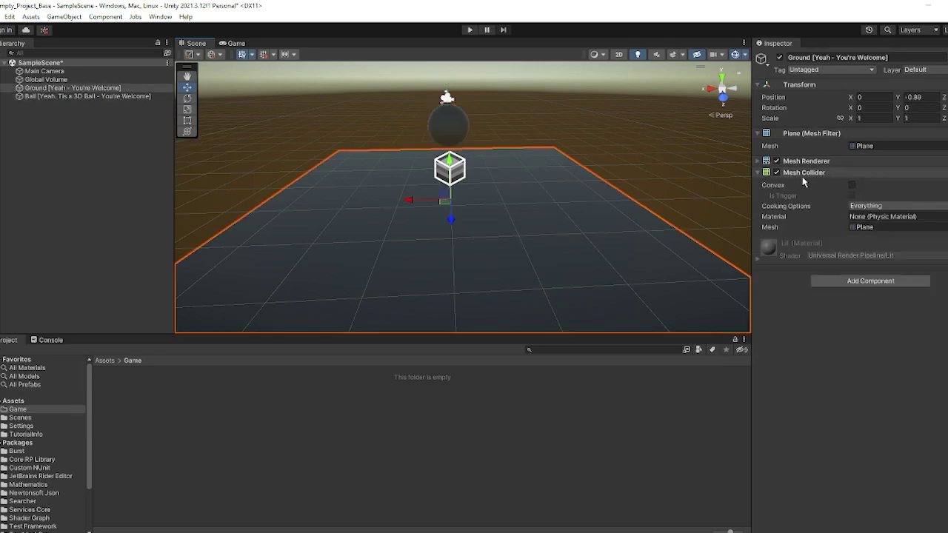
# Remove the Rigidbody component from the ball and play the scene.
pyautogui.click(463, 135)
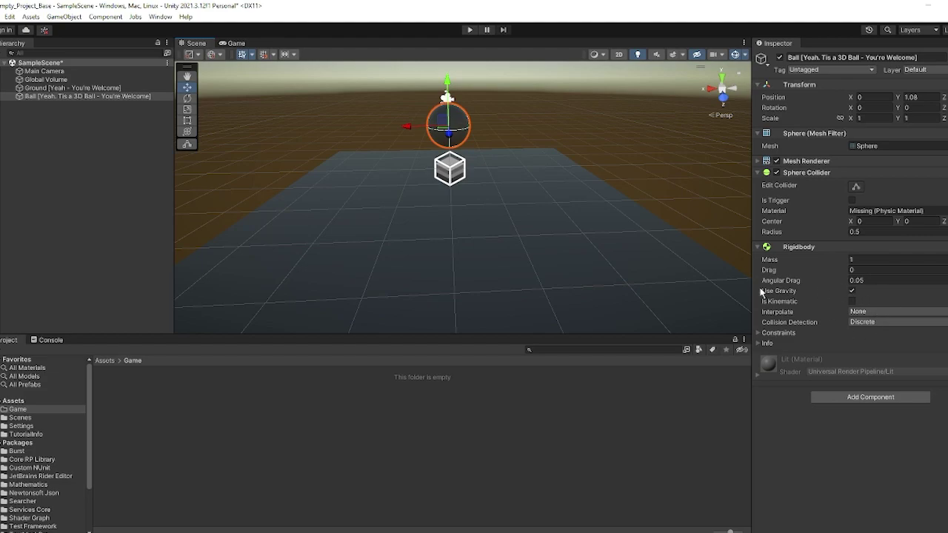
pyautogui.click(758, 175)
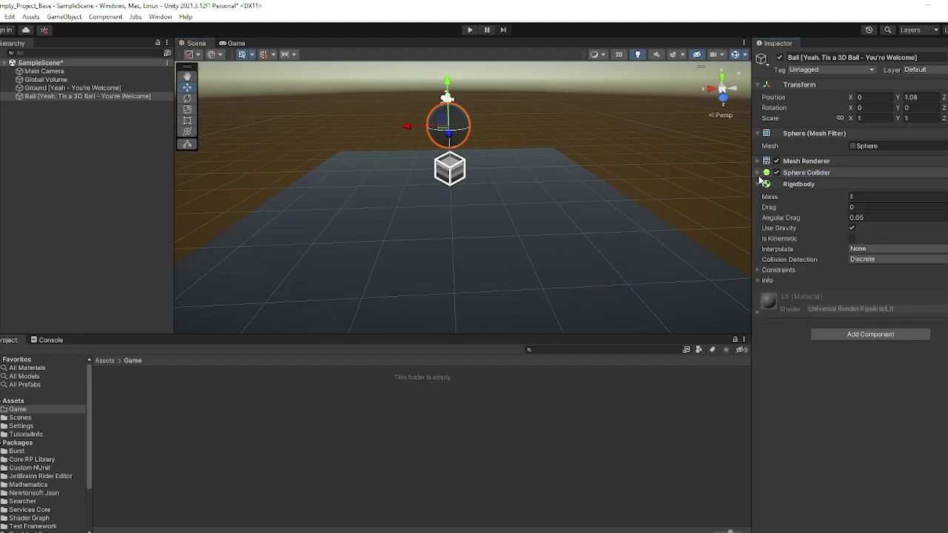
pyautogui.rightClick(800, 180)
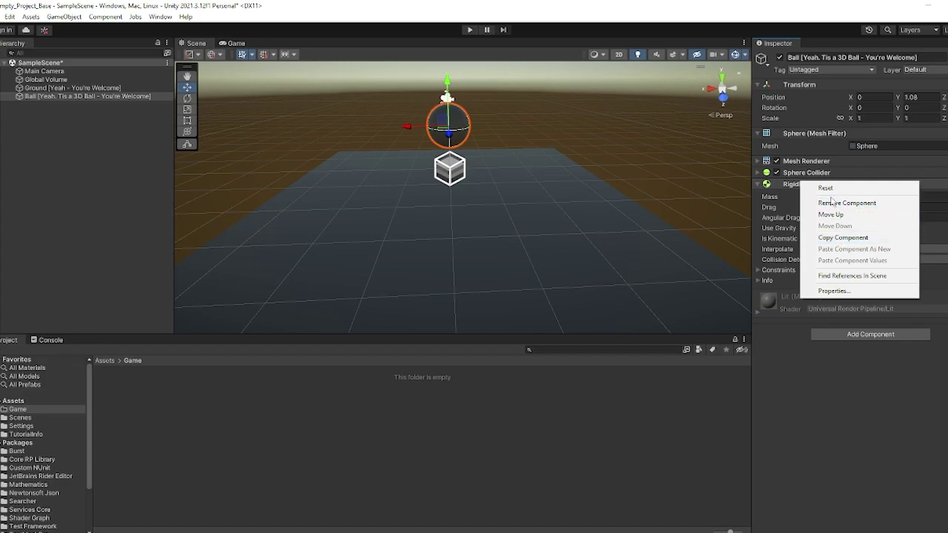
pyautogui.click(831, 202)
pyautogui.click(471, 30)
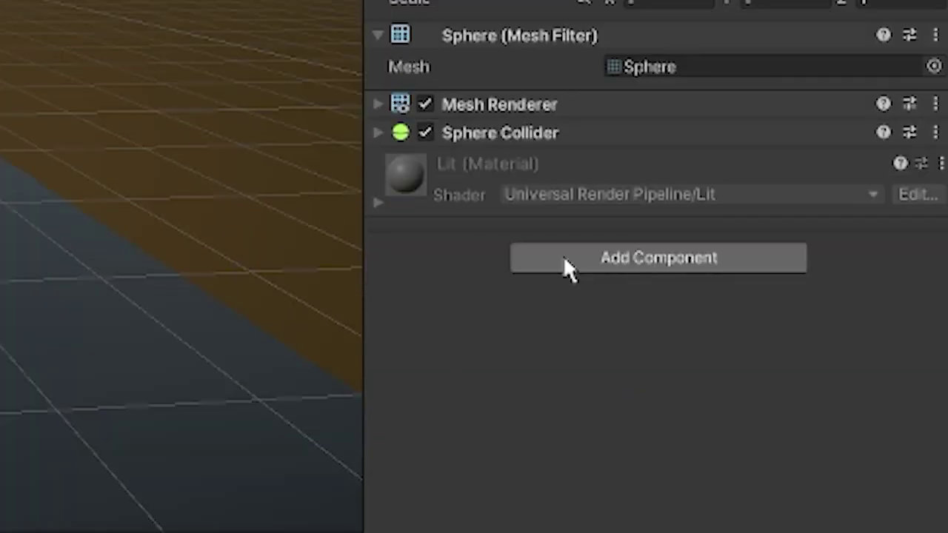
# Add a Rigidbody component with a mass of 10 to the ball, and test the scene in Play mode.
pyautogui.click(567, 258)
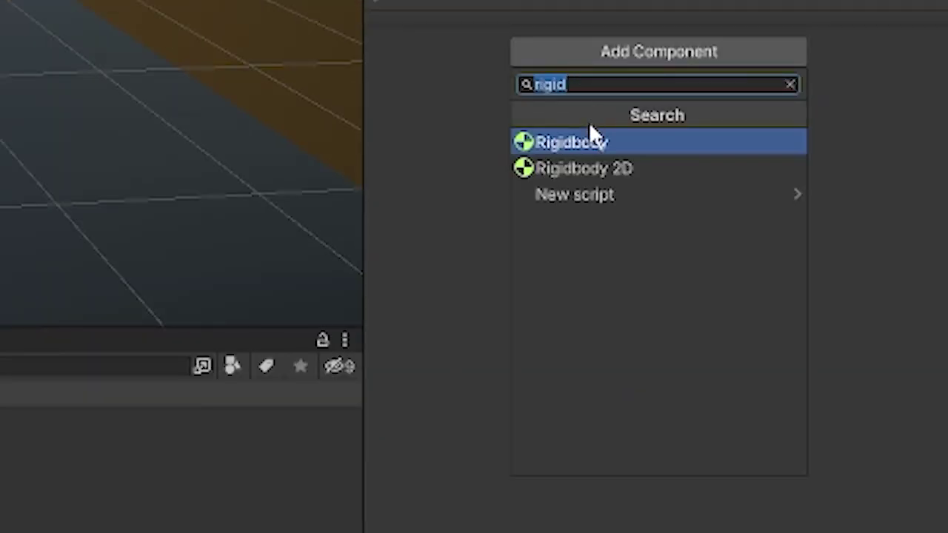
pyautogui.click(591, 144)
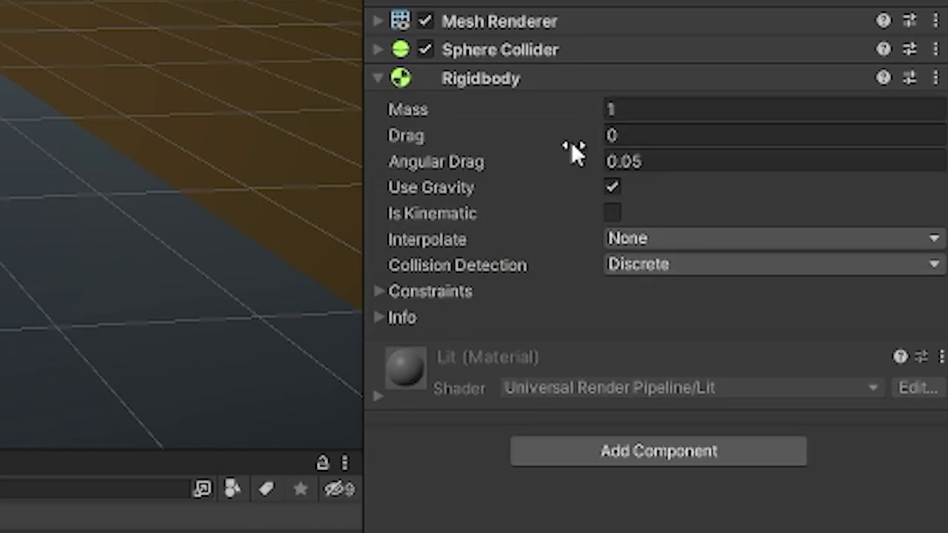
pyautogui.click(621, 108)
pyautogui.write('10')
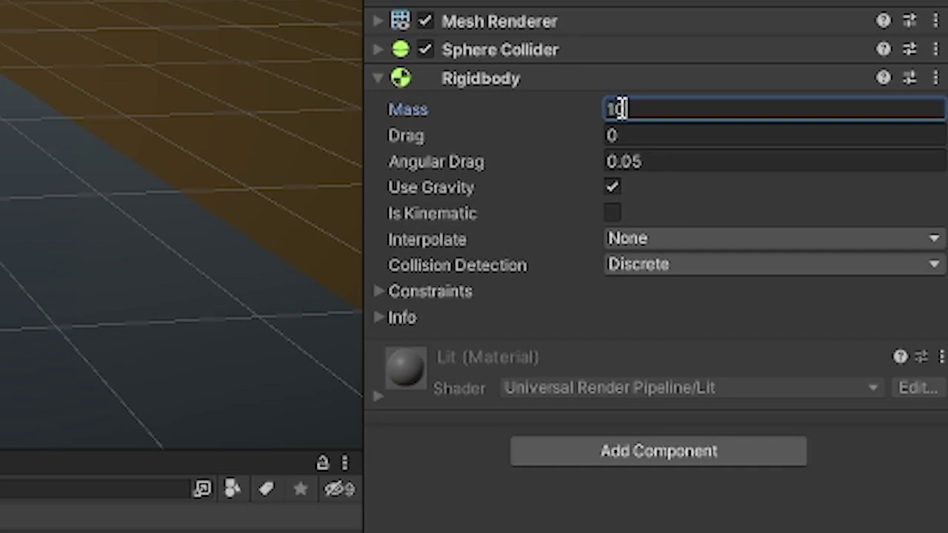
pyautogui.click(580, 202)
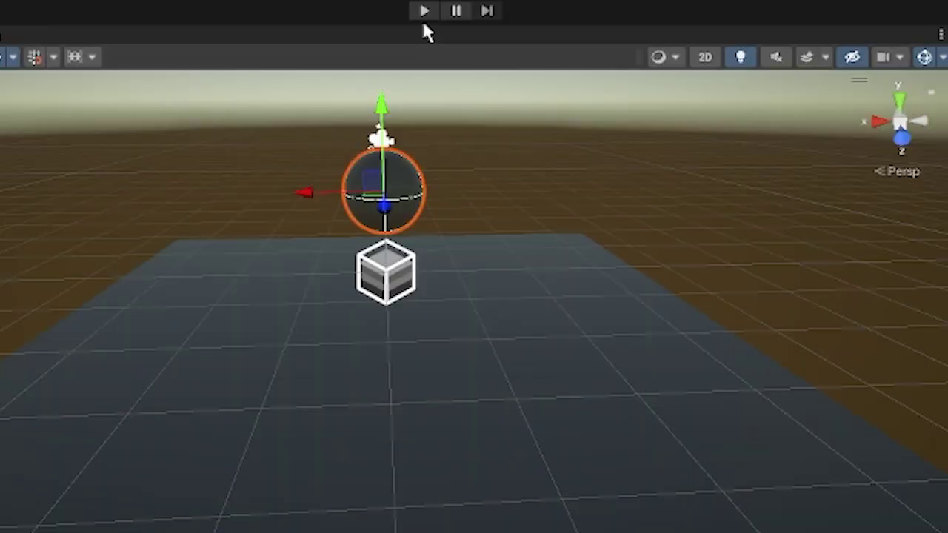
pyautogui.click(423, 11)
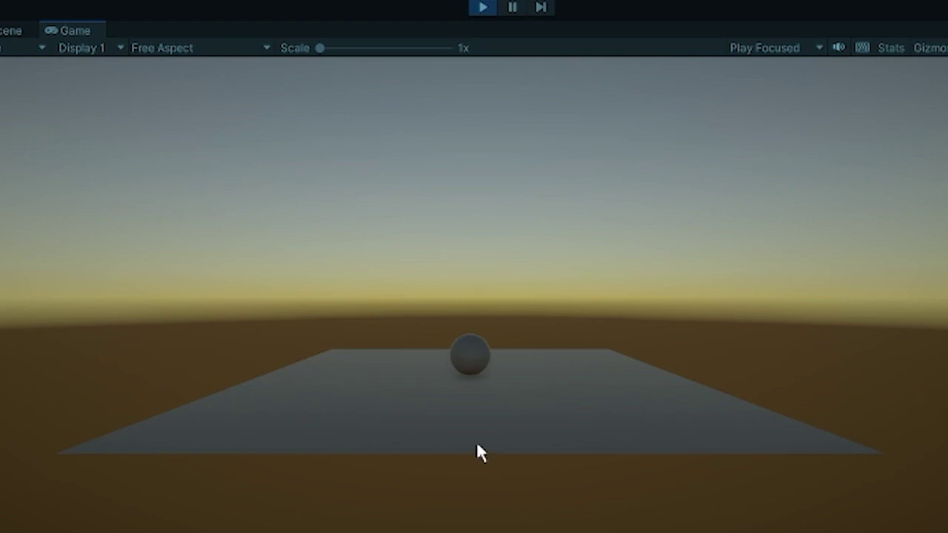
pyautogui.click(423, 11)
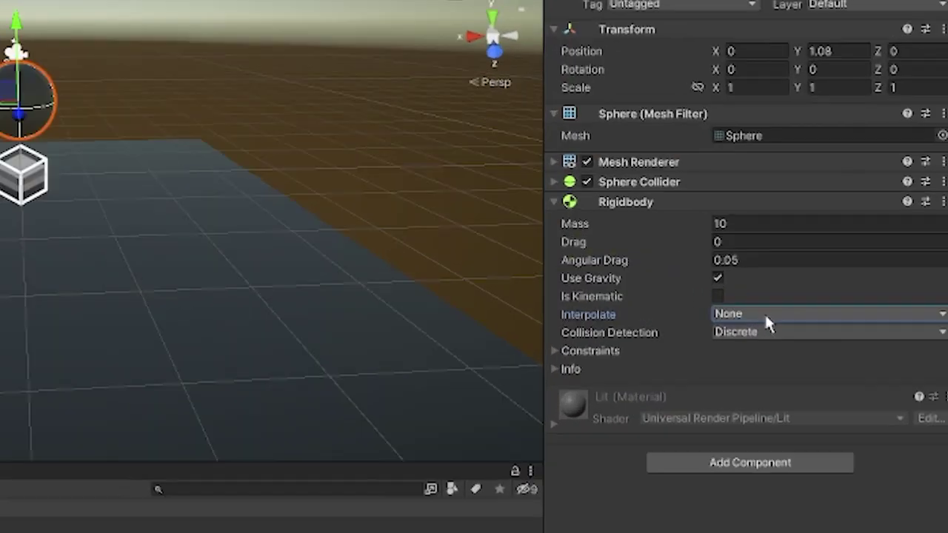
# Set the ball's Rigidbody interpolation to Interpolate and its collision detection to Continuous Dynamic.
pyautogui.click(766, 314)
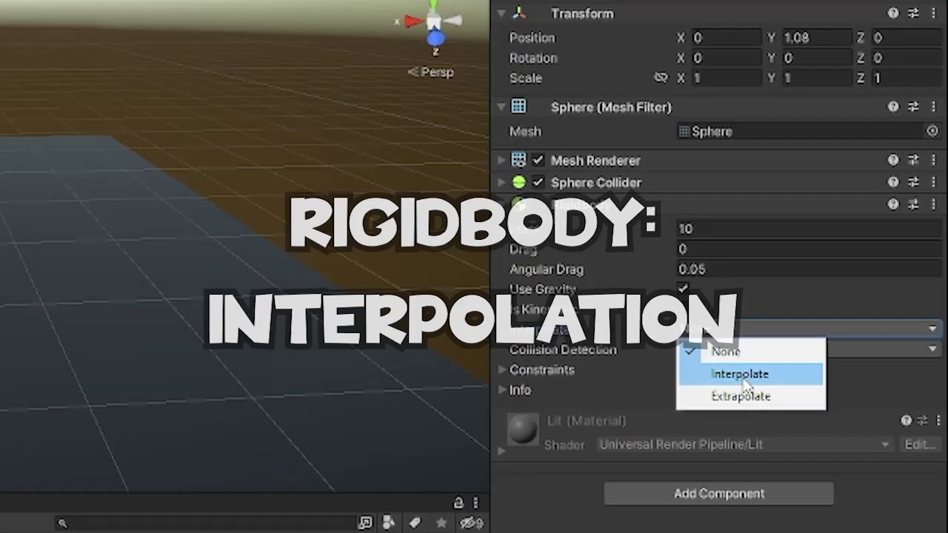
pyautogui.click(737, 374)
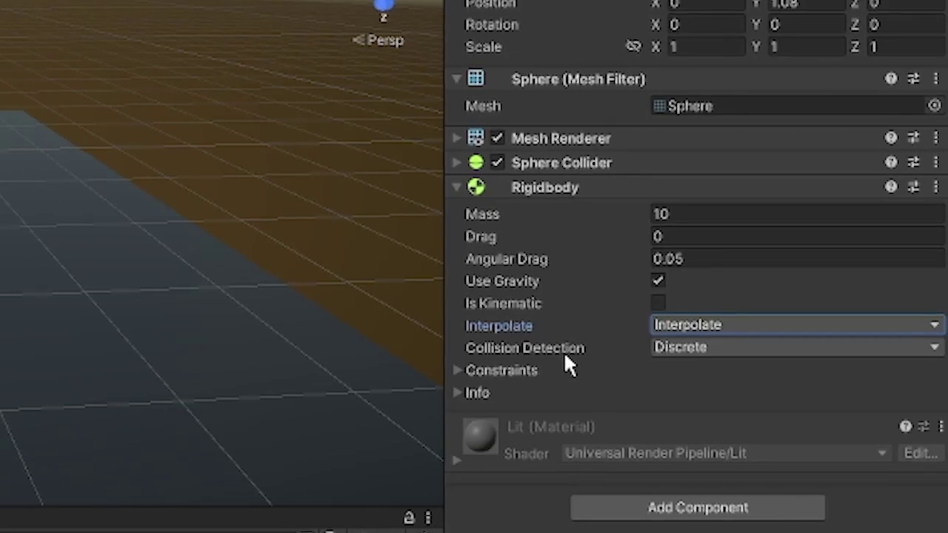
pyautogui.click(779, 344)
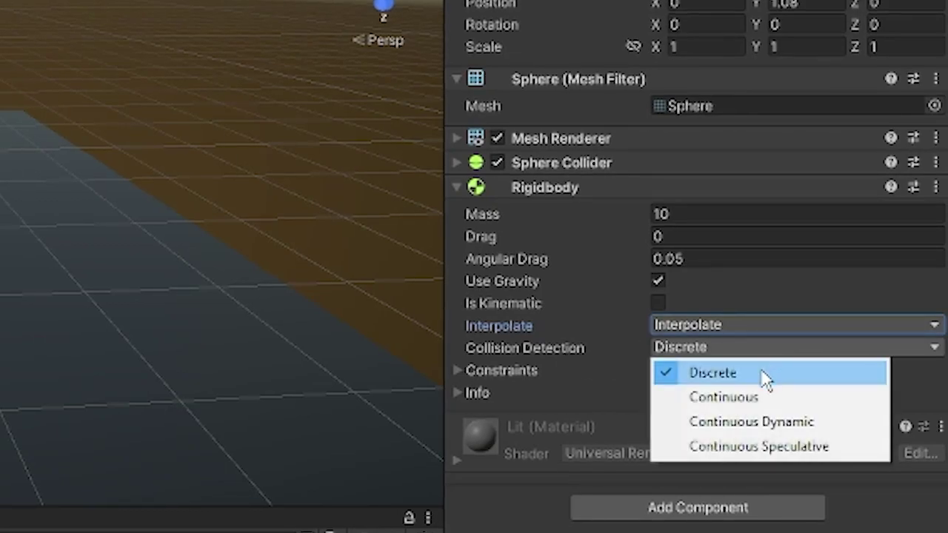
pyautogui.click(715, 397)
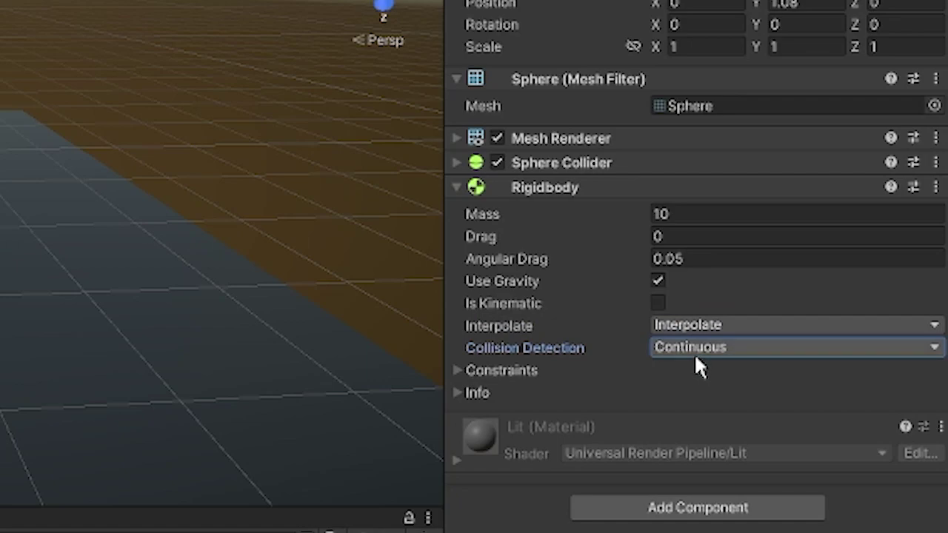
pyautogui.click(675, 348)
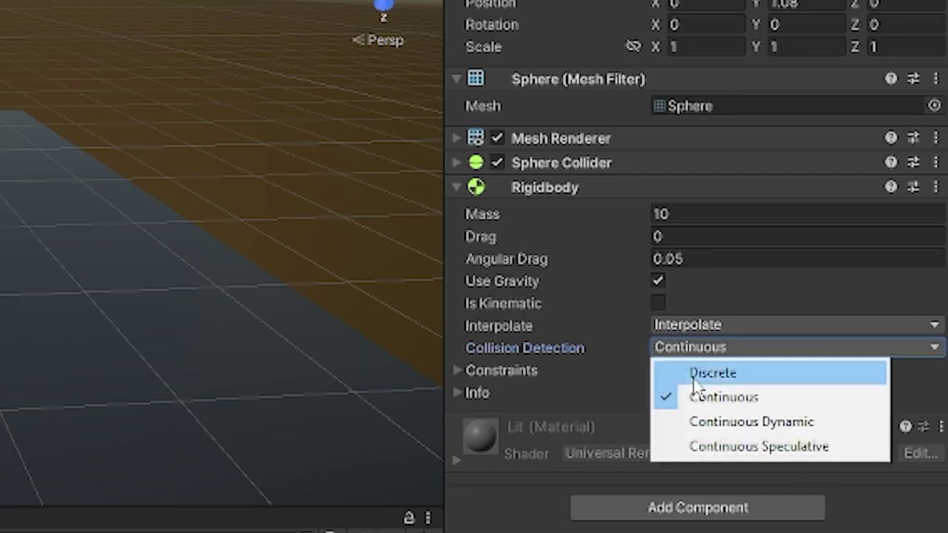
pyautogui.click(692, 372)
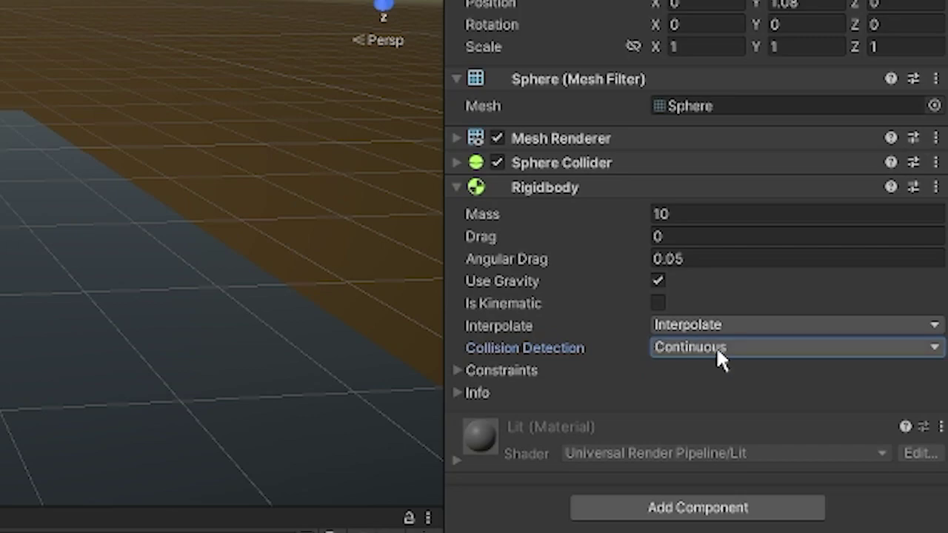
pyautogui.click(716, 359)
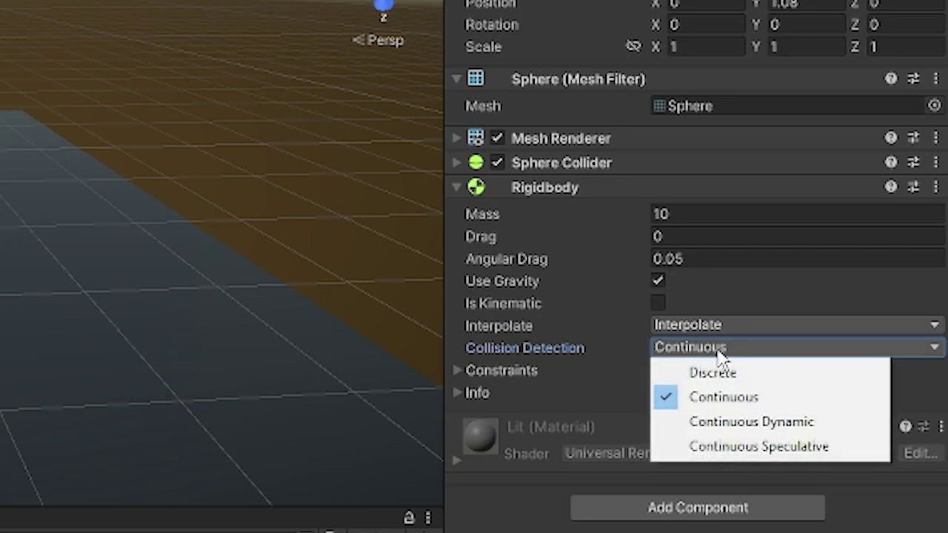
pyautogui.click(759, 422)
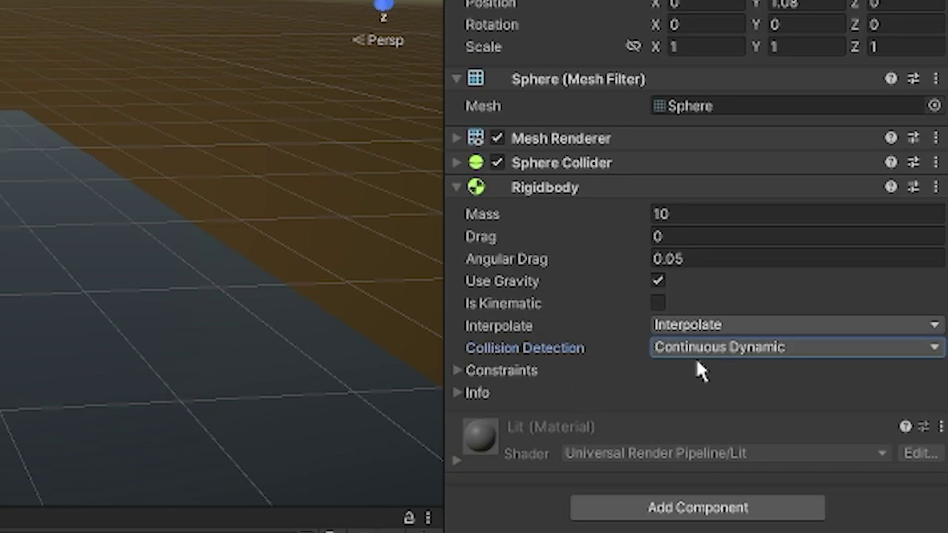
# Try freezing the ball's Rigidbody position on the X and Y axes under Constraints.
pyautogui.click(485, 372)
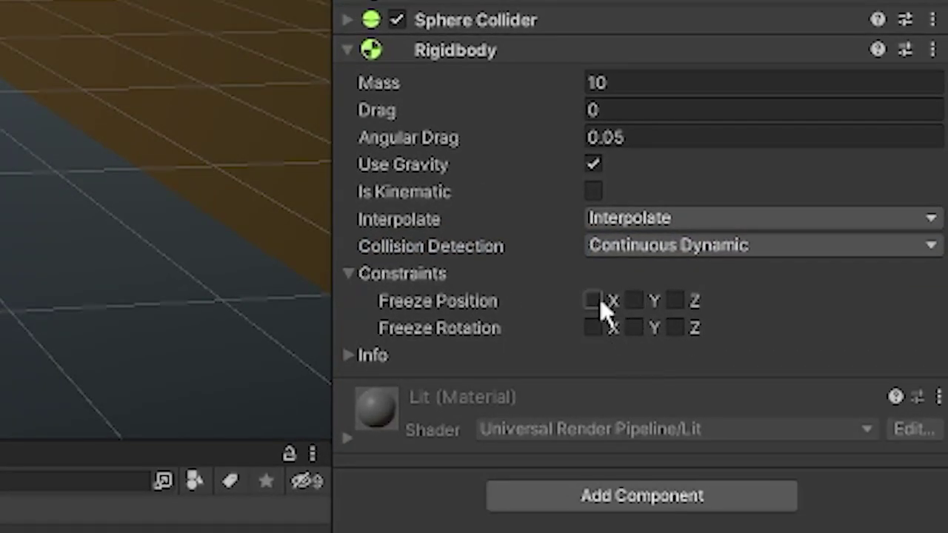
pyautogui.click(592, 299)
pyautogui.click(634, 300)
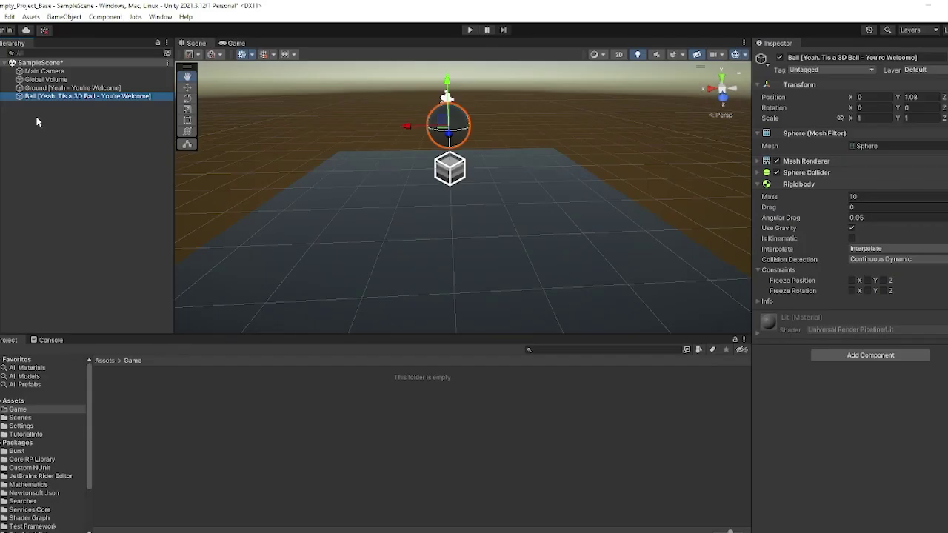
# Create a 3D cube in the scene and name it Player.
pyautogui.rightClick(36, 115)
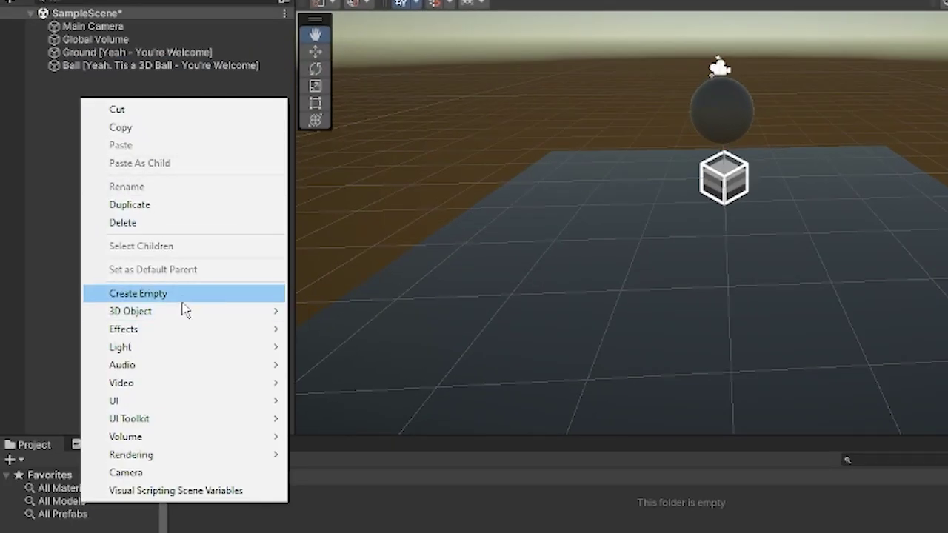
pyautogui.moveTo(199, 318)
pyautogui.click(374, 313)
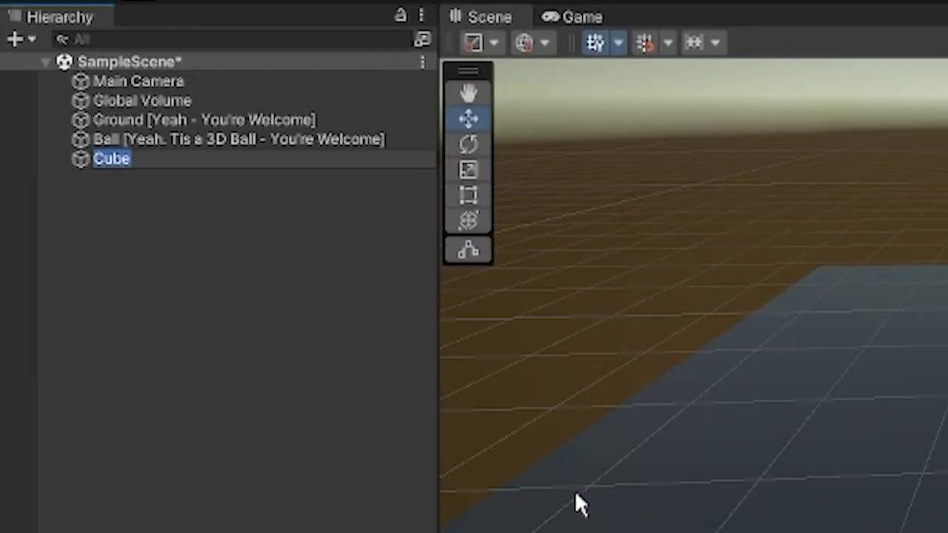
pyautogui.write('Player')
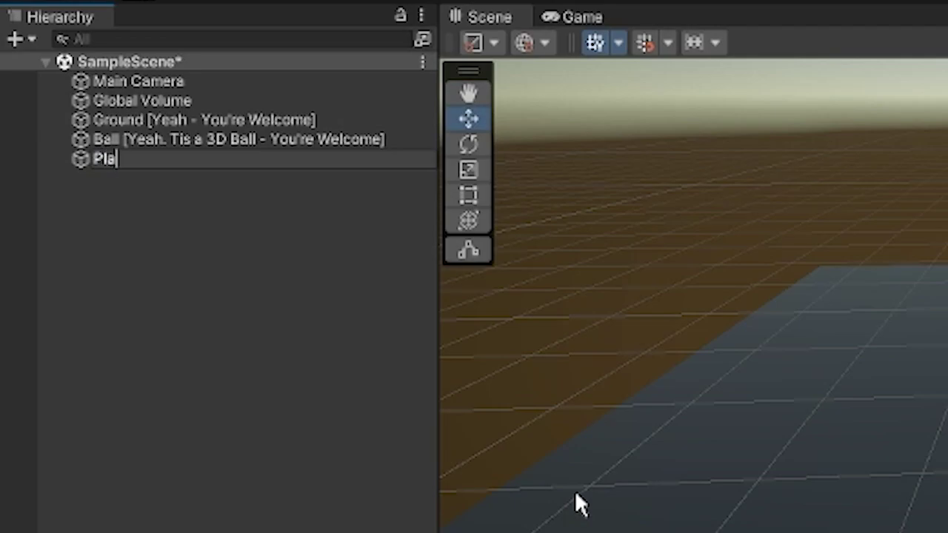
pyautogui.press('Return')
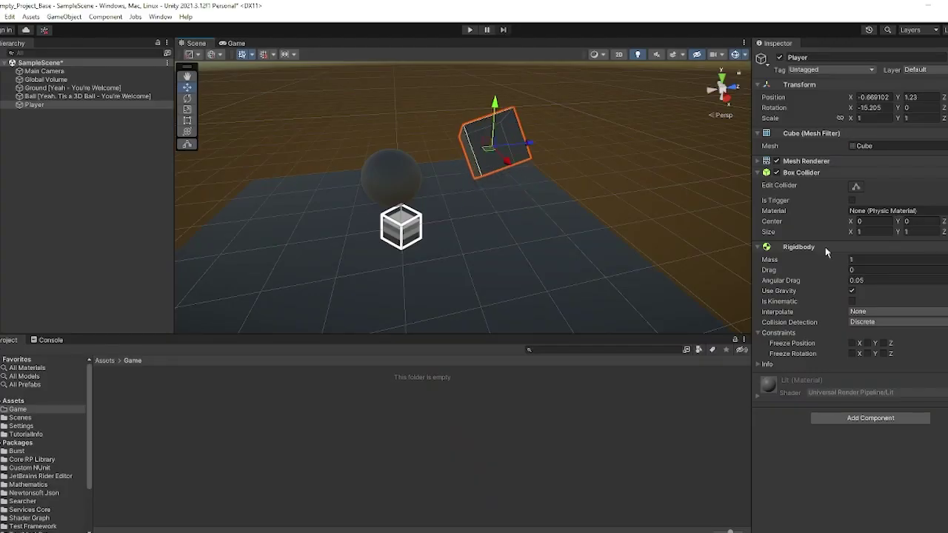
# Run the scene to test the physics of the Player cube and the ball, and stop it.
pyautogui.click(470, 29)
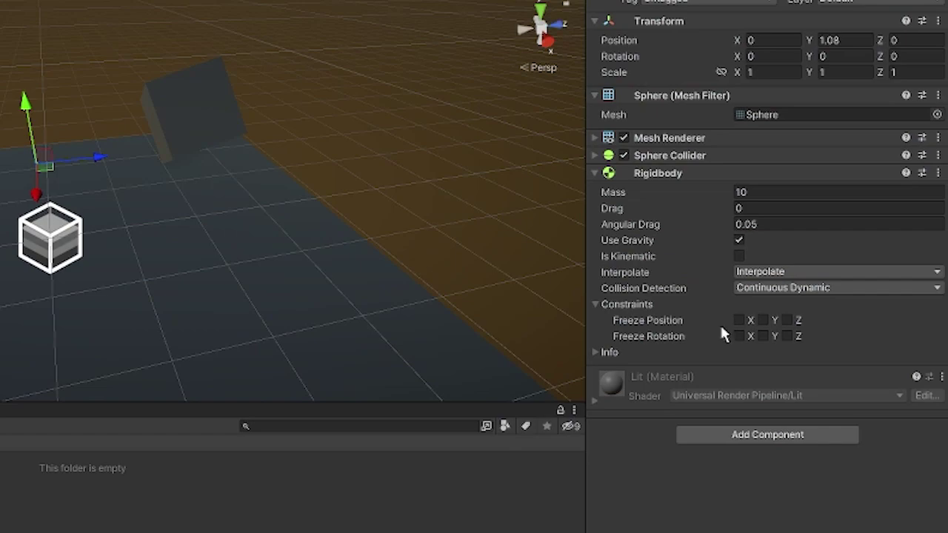
pyautogui.click(487, 7)
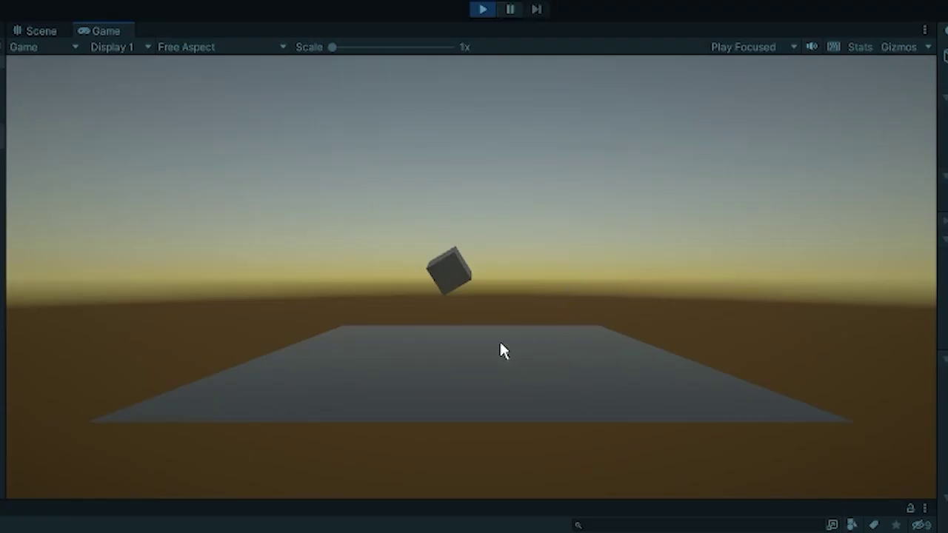
pyautogui.click(478, 12)
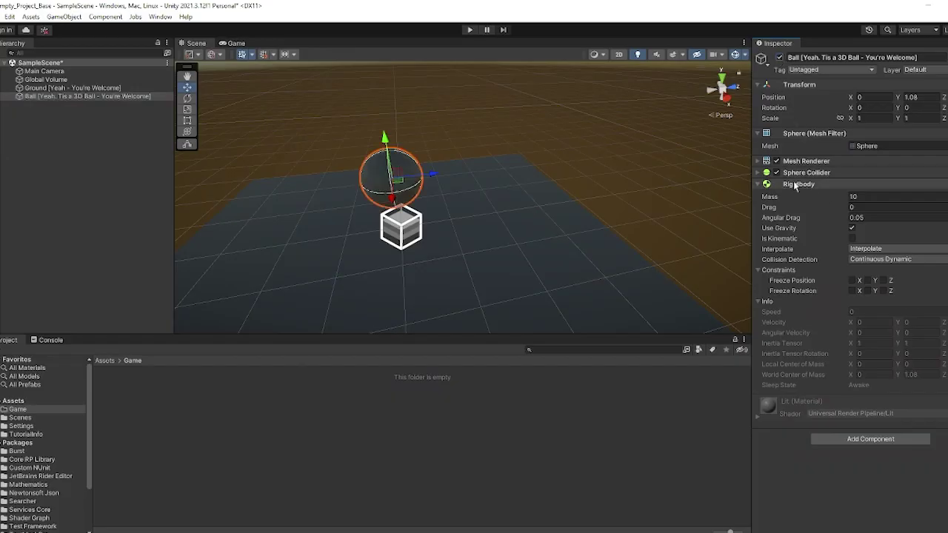
# Create a Physic Material in the Game folder and name it Physics Mat Bounce.
pyautogui.click(756, 174)
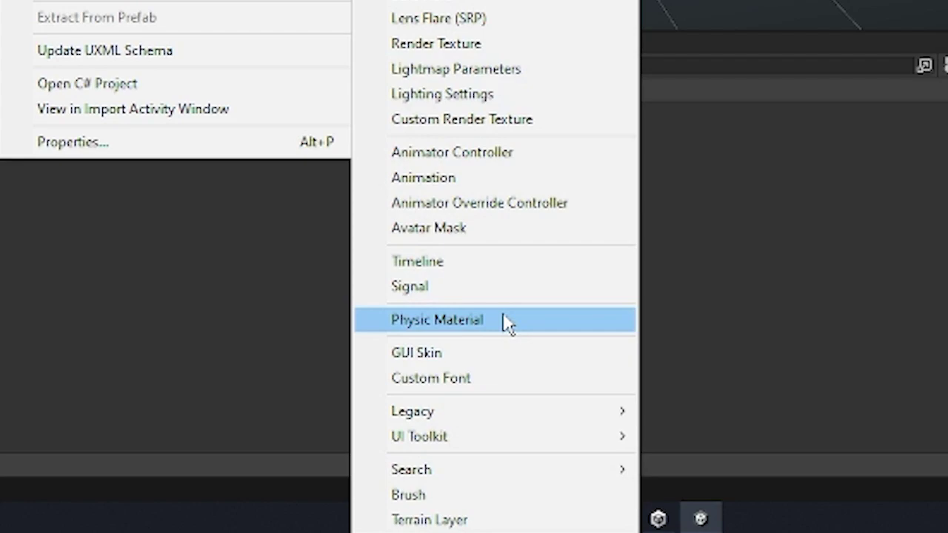
pyautogui.click(503, 322)
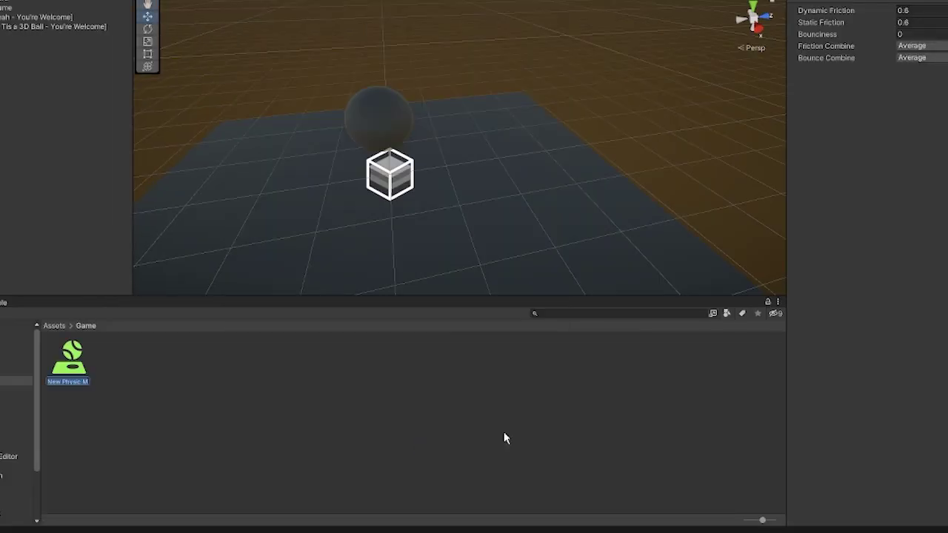
pyautogui.write('Physics ')
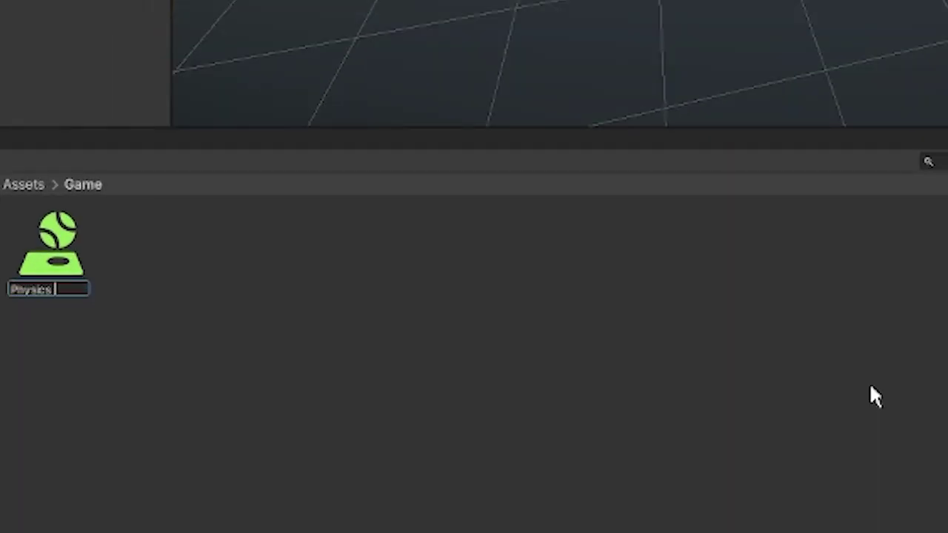
pyautogui.write('Mat Bounce')
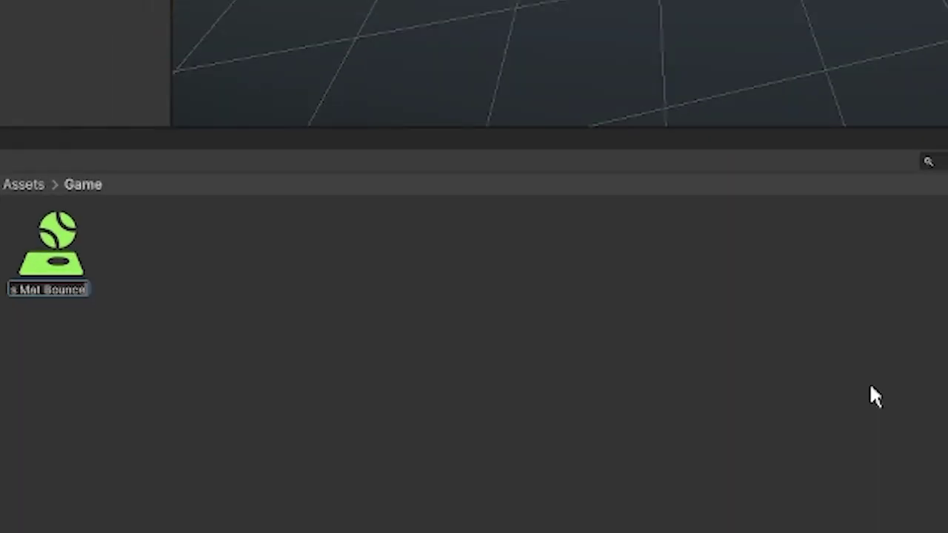
pyautogui.press('Return')
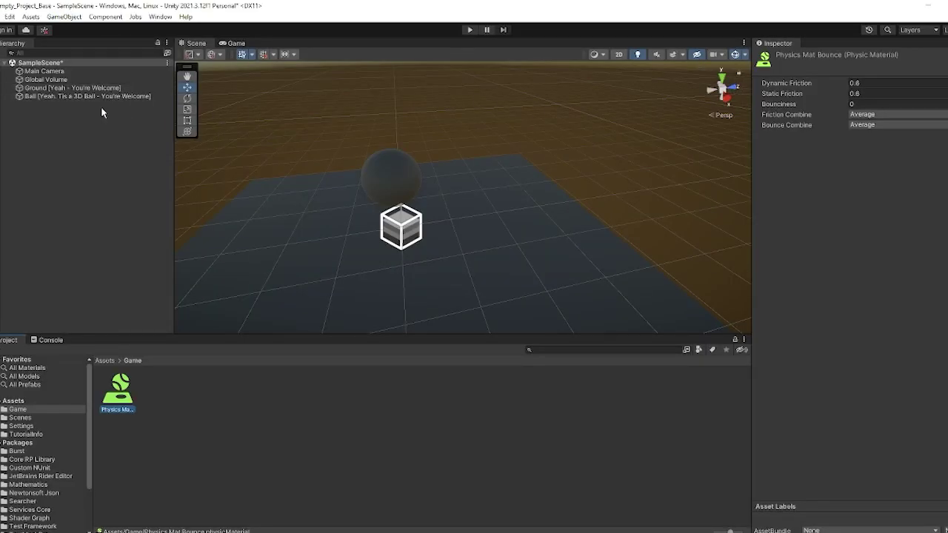
# Assign the Physics Mat Bounce material to the ball's Sphere Collider.
pyautogui.click(89, 96)
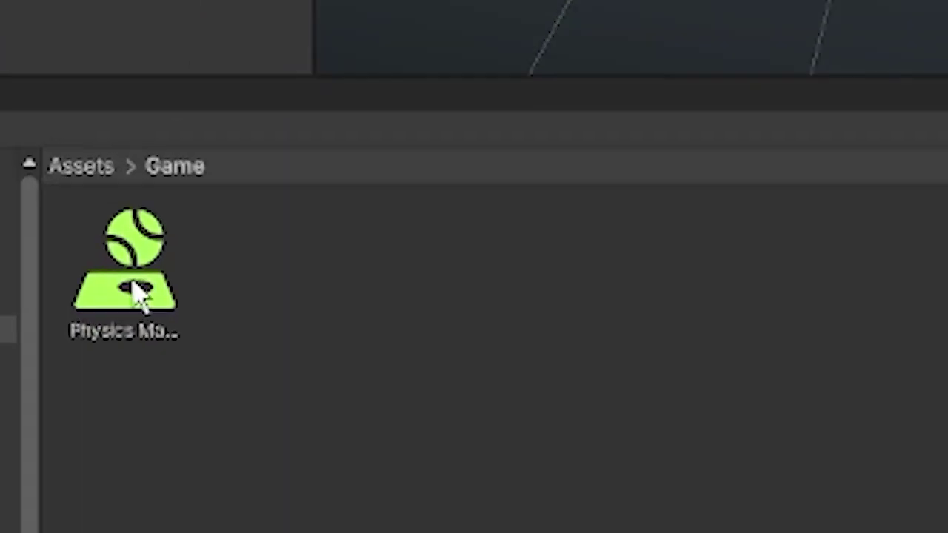
pyautogui.moveTo(118, 394); pyautogui.dragTo(832, 369)
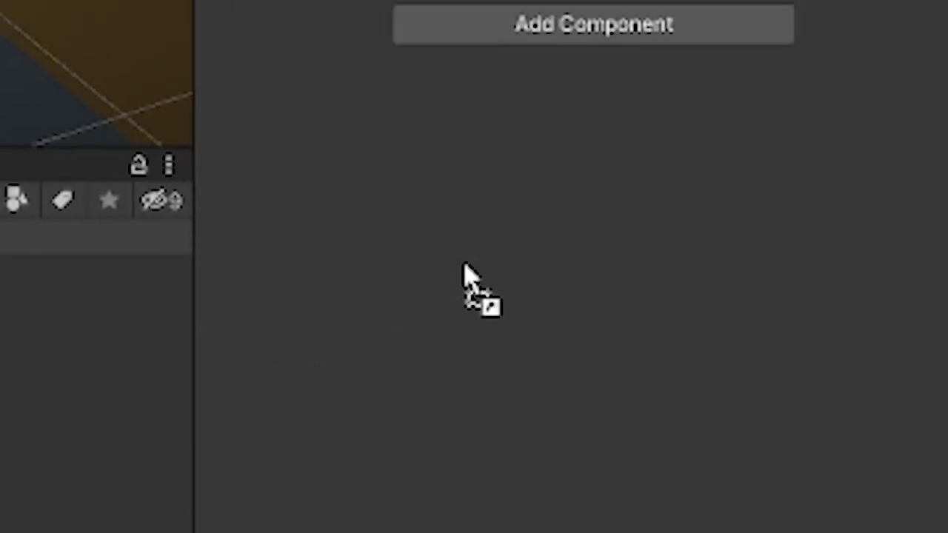
pyautogui.moveTo(471, 276); pyautogui.dragTo(688, 0)
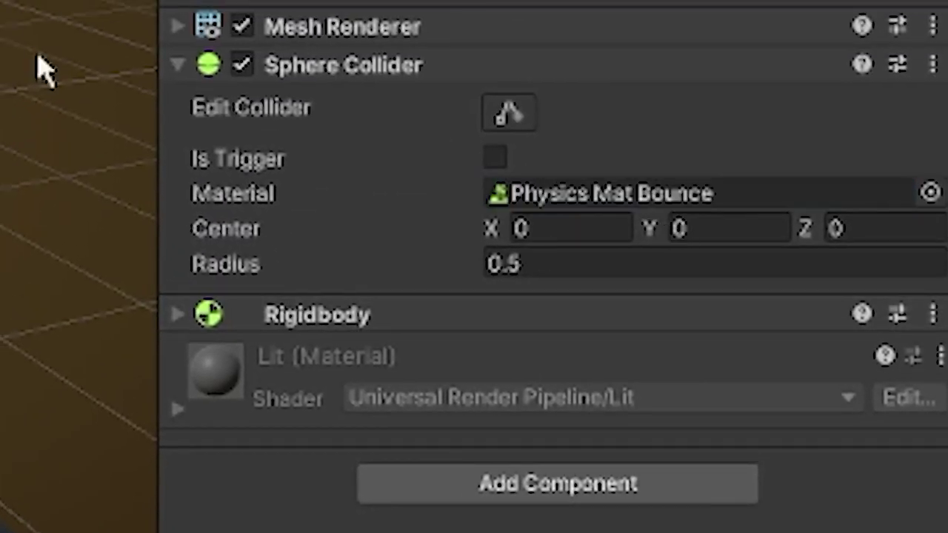
# Set the bounciness of the Physics Mat Bounce material to 1.
pyautogui.click(86, 72)
pyautogui.click(237, 373)
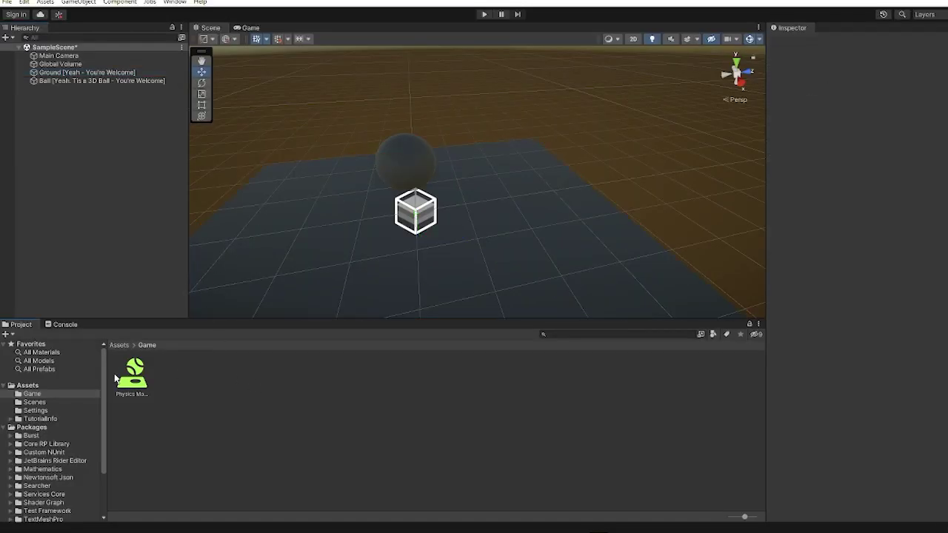
pyautogui.click(146, 379)
pyautogui.moveTo(824, 88); pyautogui.dragTo(859, 88)
pyautogui.click(894, 160)
pyautogui.click(875, 87)
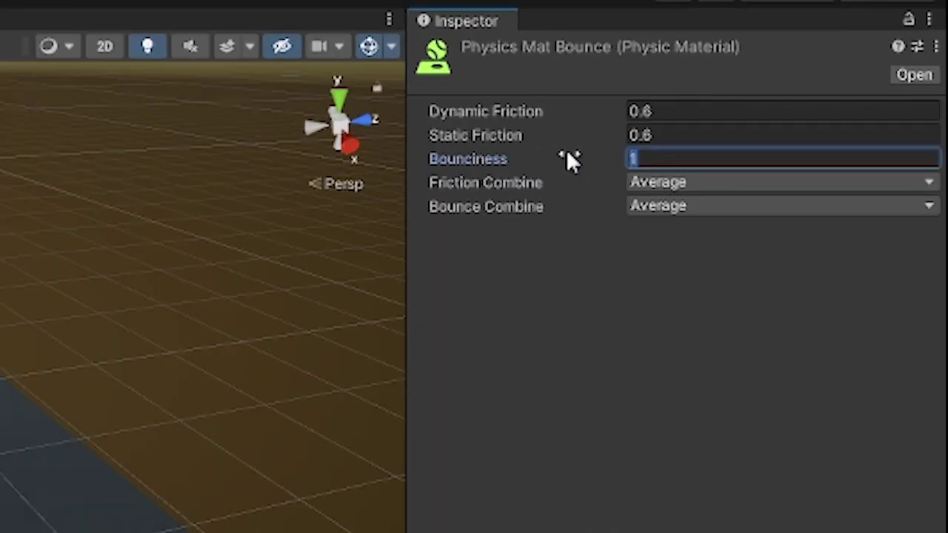
pyautogui.click(626, 314)
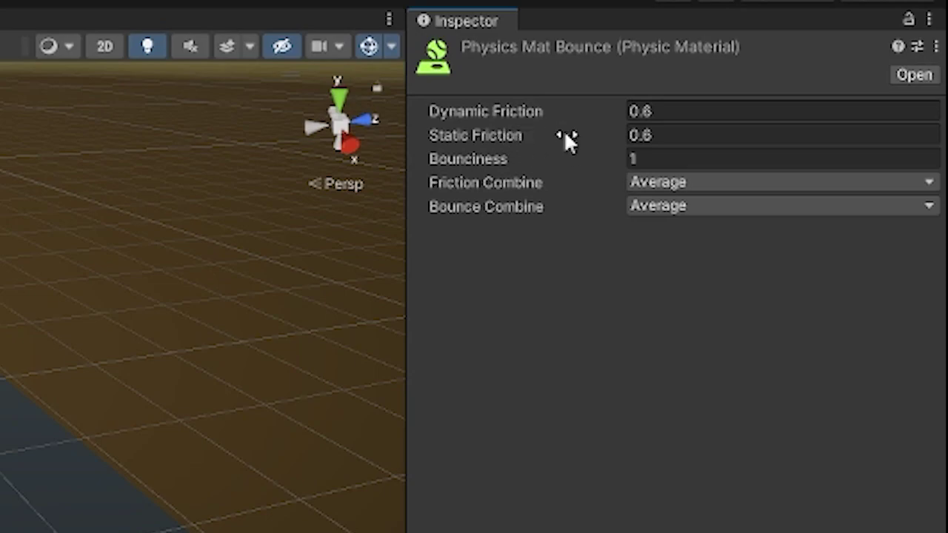
# Run the scene to test how the ball bounces with the new Physic Material.
pyautogui.click(355, 8)
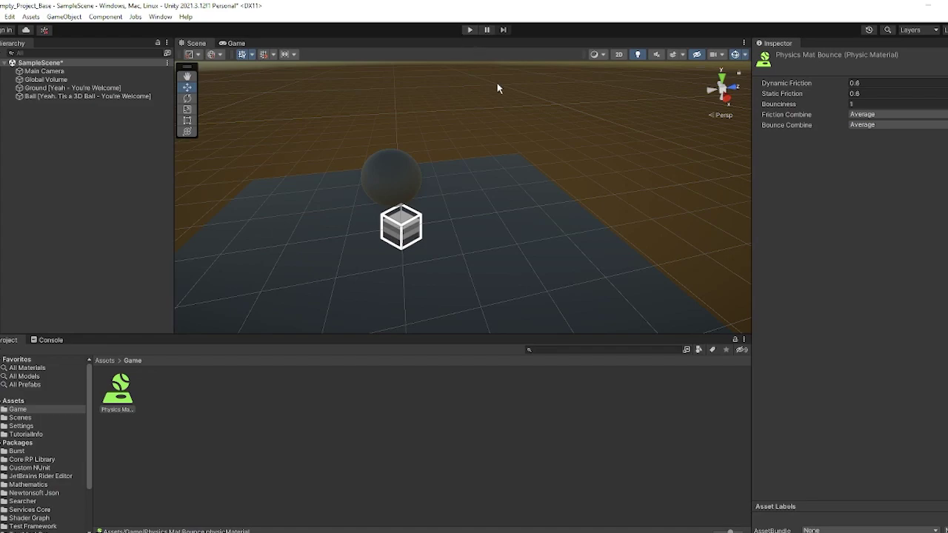
pyautogui.click(469, 31)
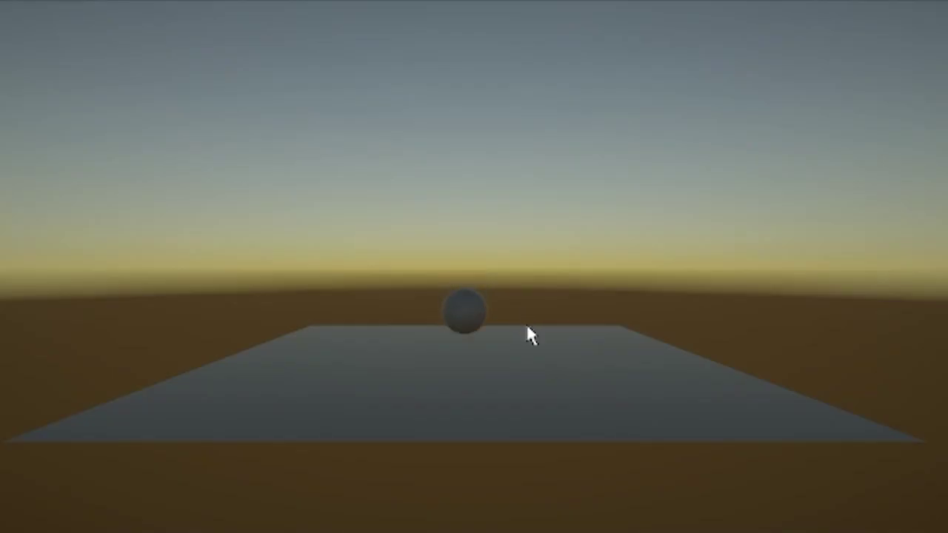